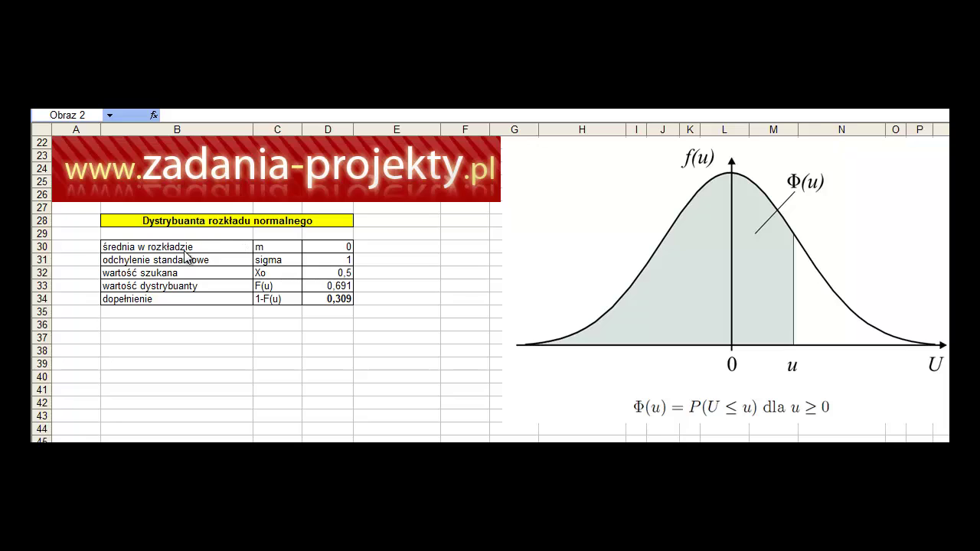
# Step: Review the table inputs: mean in D30, sigma in D31, Xo 0,5 in D32, and their labels
pyautogui.click(323, 247)
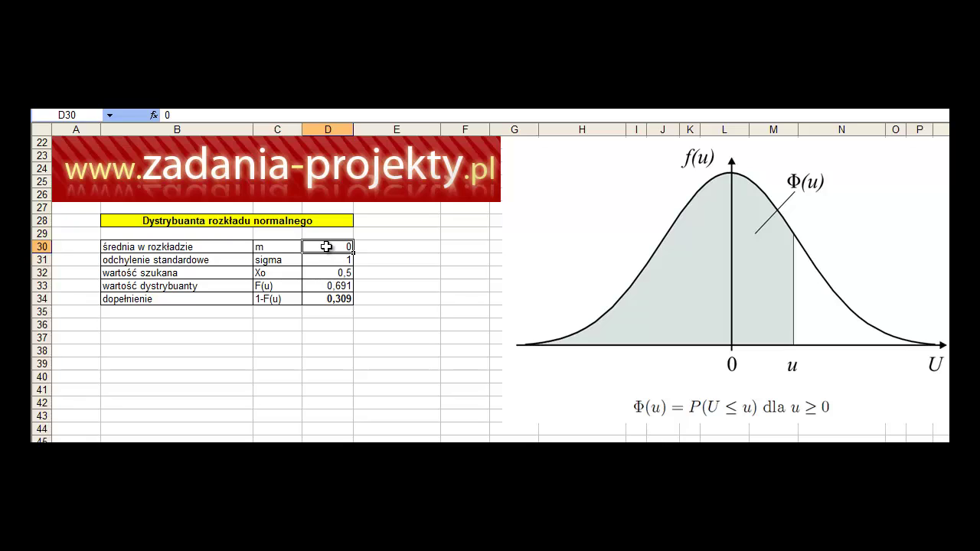
pyautogui.click(324, 261)
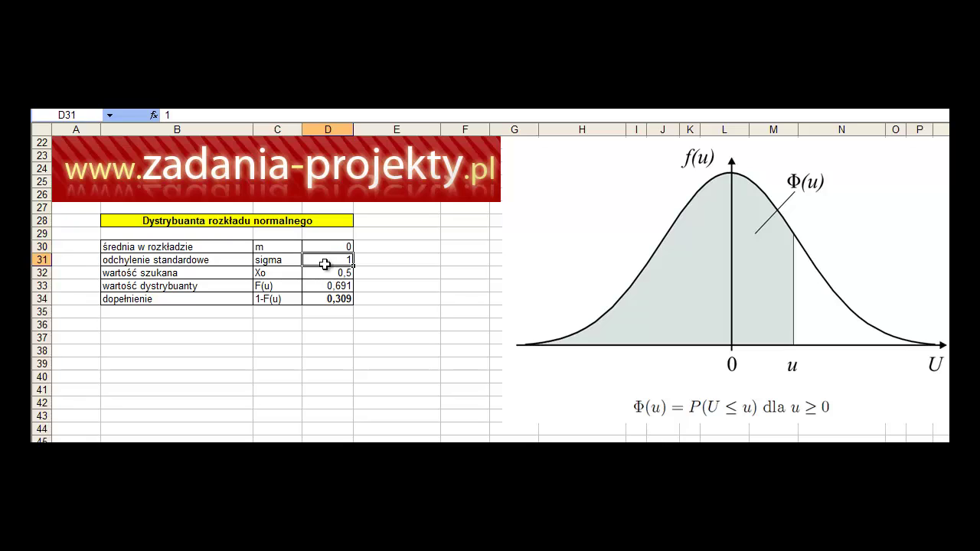
pyautogui.click(291, 249)
pyautogui.click(222, 249)
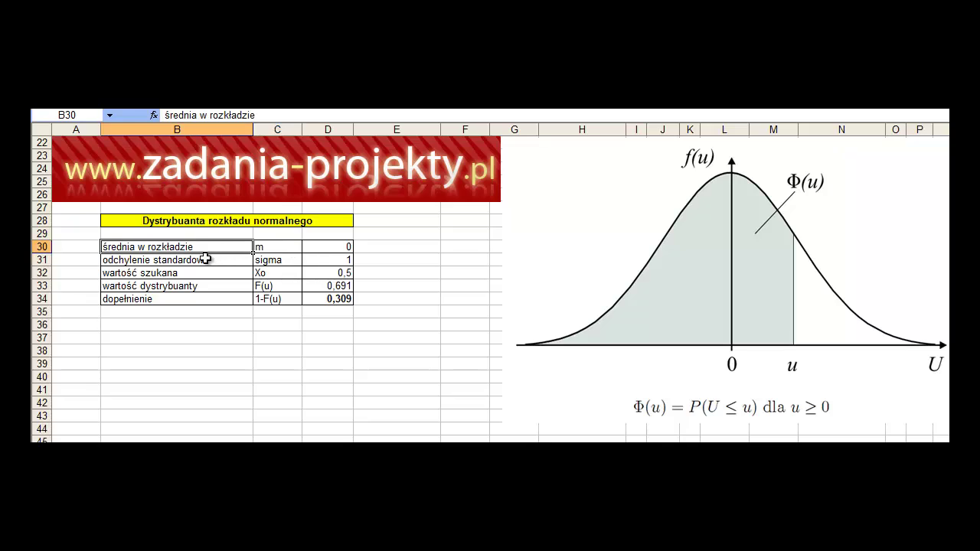
pyautogui.click(206, 259)
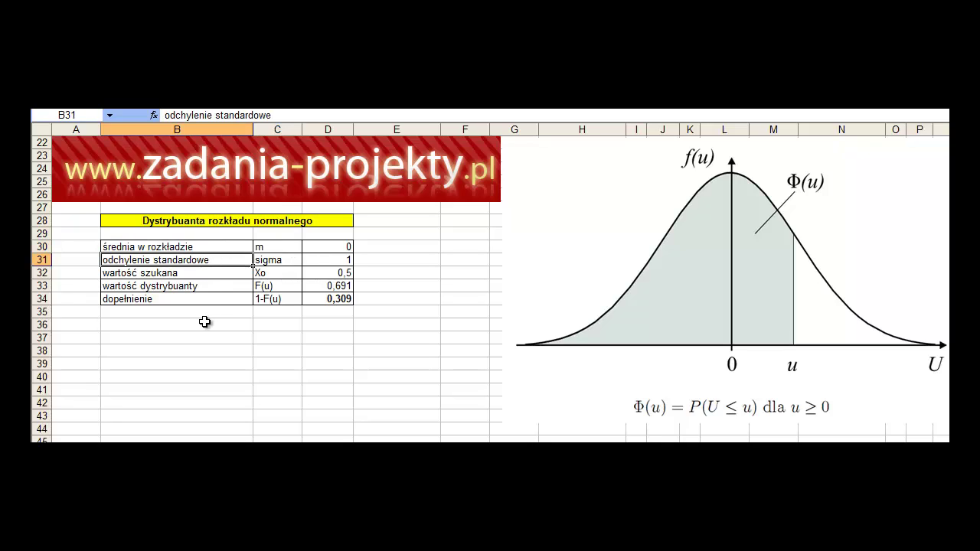
pyautogui.click(116, 276)
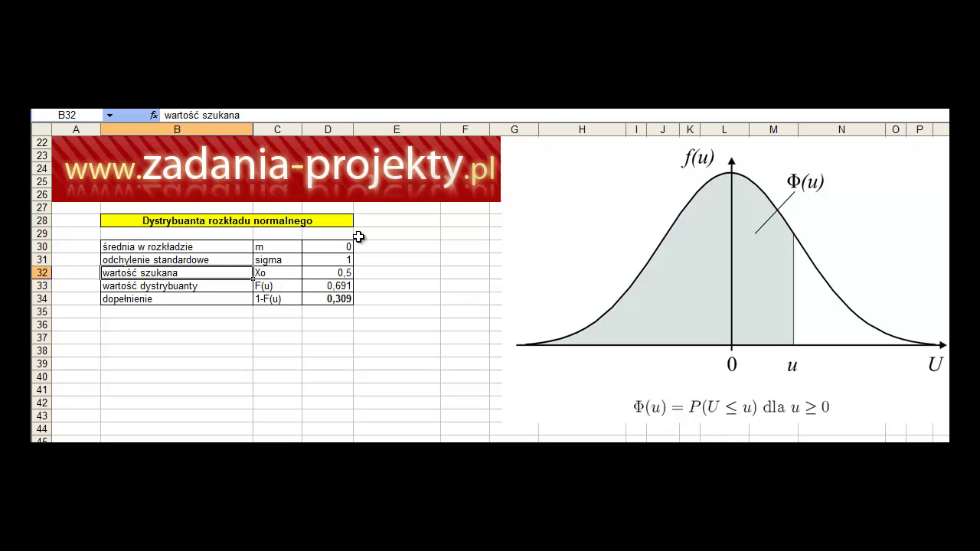
pyautogui.click(331, 273)
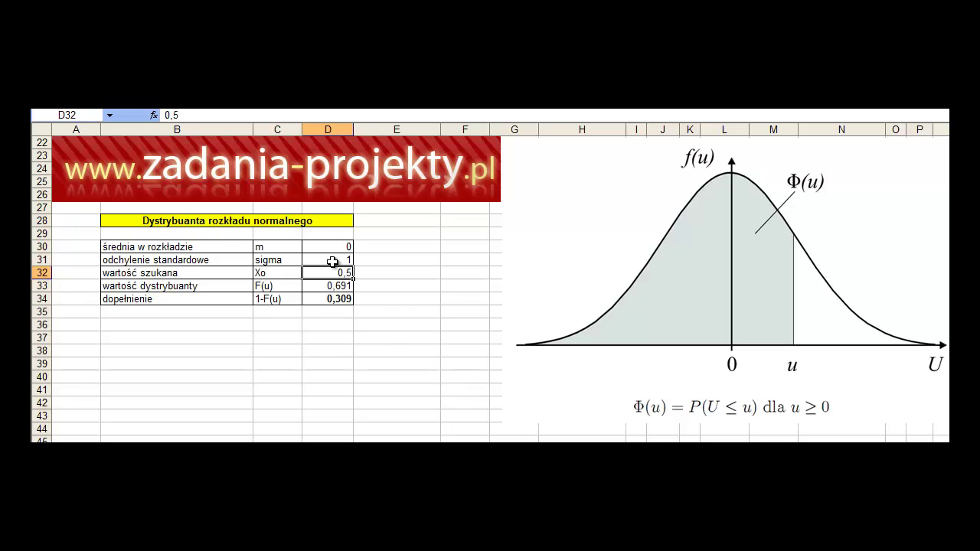
pyautogui.moveTo(344, 244); pyautogui.dragTo(340, 260)
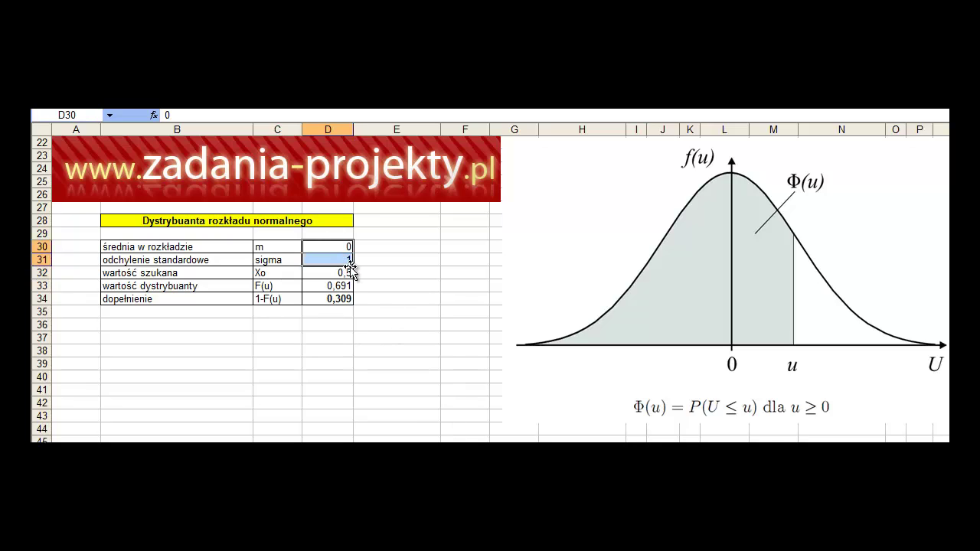
pyautogui.click(268, 219)
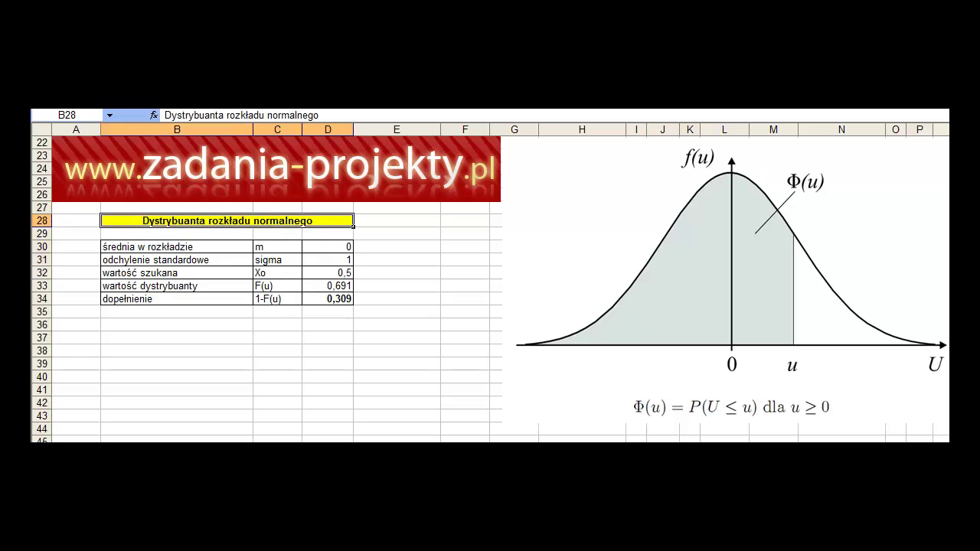
# Step: Rewrite D33 as =rozkład.normalny(D32;D30;D31;1), the cumulative normal of Xo
pyautogui.doubleClick(328, 285)
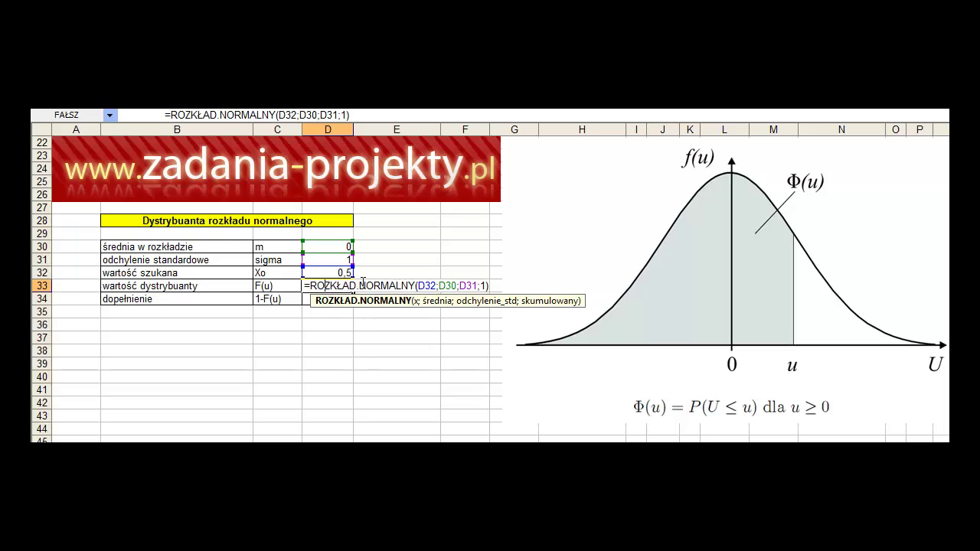
pyautogui.press('Return')
pyautogui.write('=')
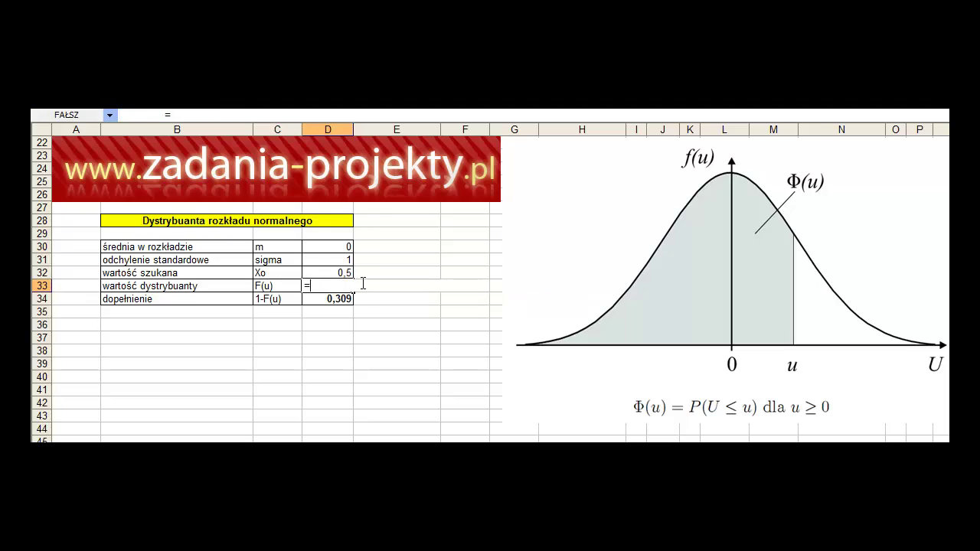
pyautogui.write('roz')
pyautogui.write('kład.no')
pyautogui.write('rmalny')
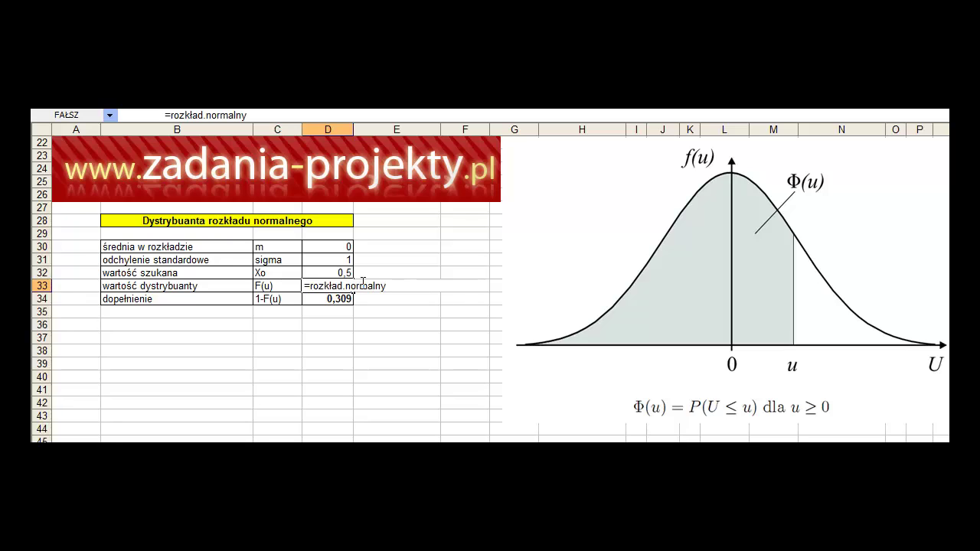
pyautogui.write('(')
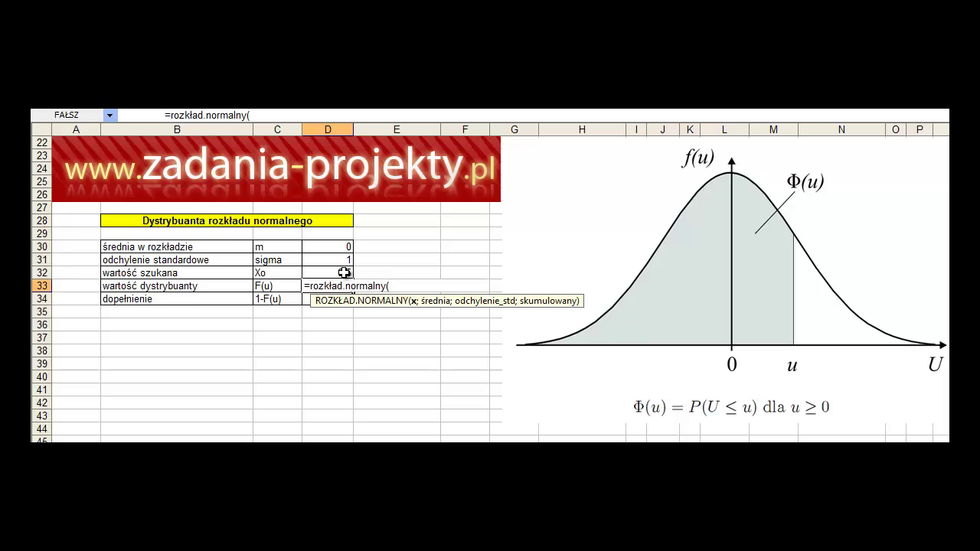
pyautogui.click(343, 273)
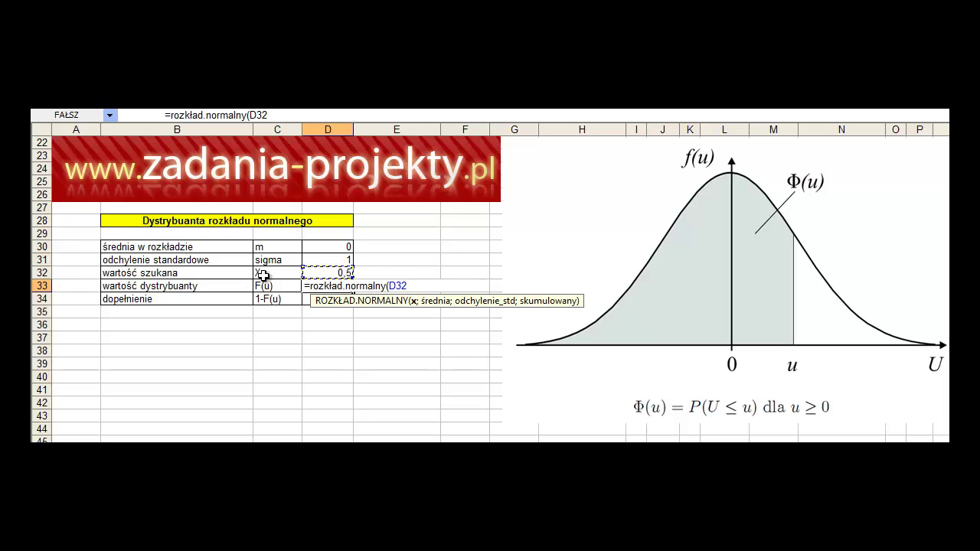
pyautogui.write(';')
pyautogui.press('Up')
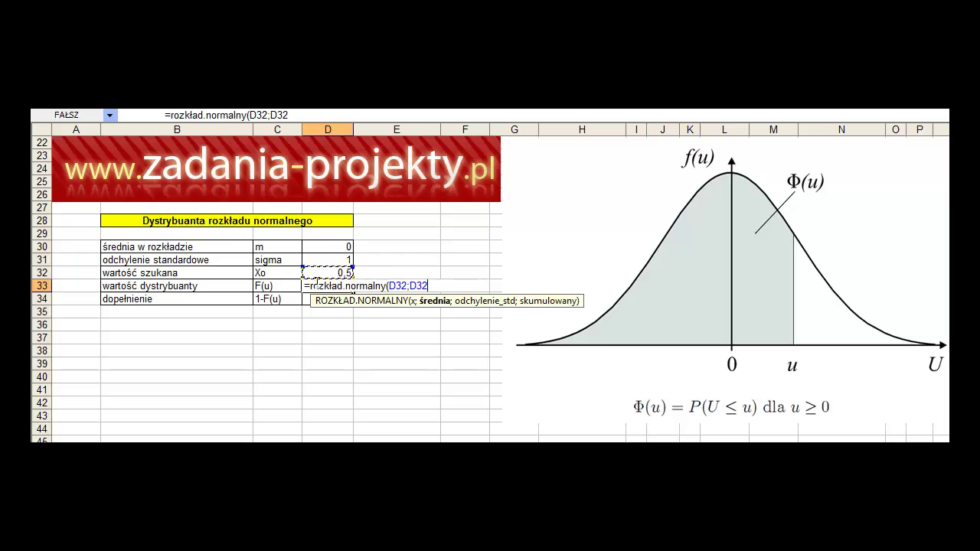
pyautogui.press('Up')
pyautogui.press('Up')
pyautogui.write(';')
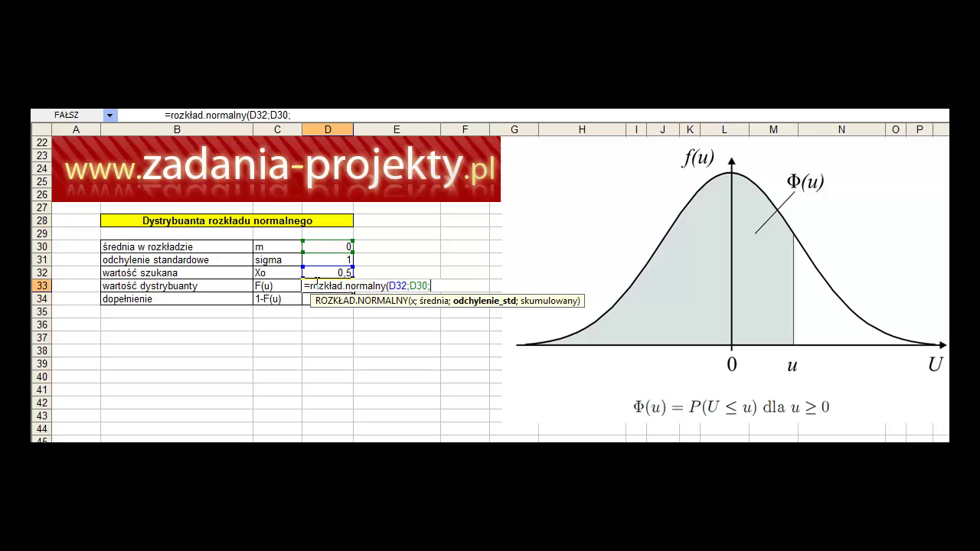
pyautogui.press('Up')
pyautogui.press('Up')
pyautogui.write(';')
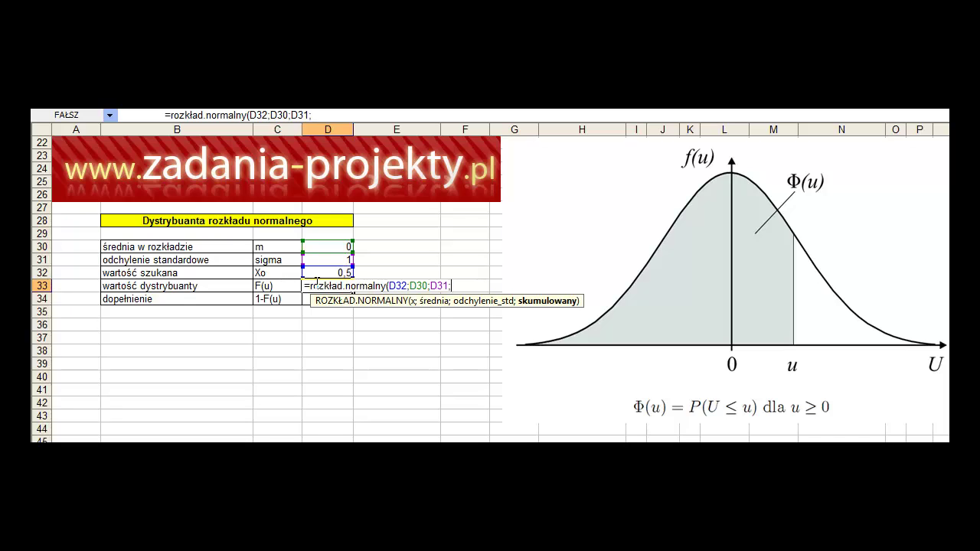
pyautogui.write('1)')
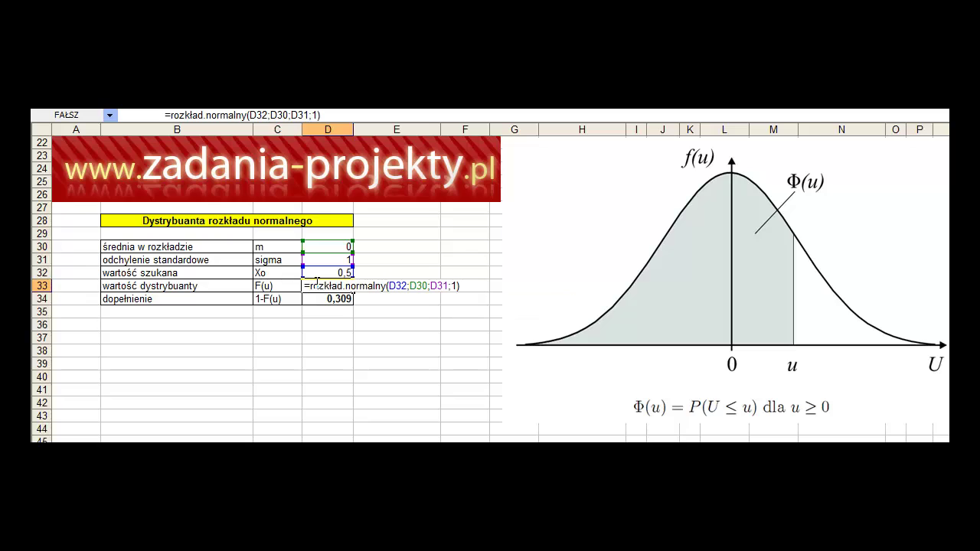
# Step: Commit the D33 formula showing 0,691 and check that D34's =1-D33 gives 0,309
pyautogui.press('Return')
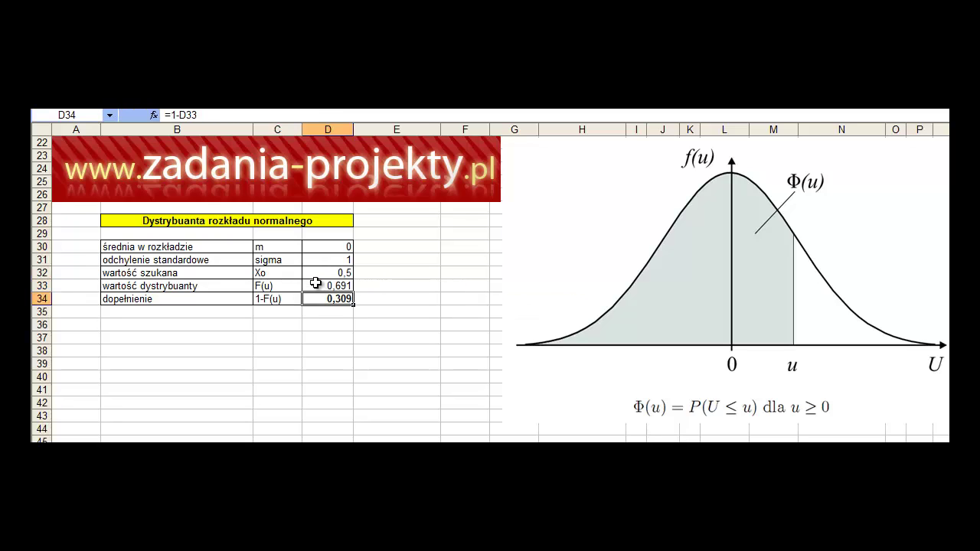
pyautogui.press('F2')
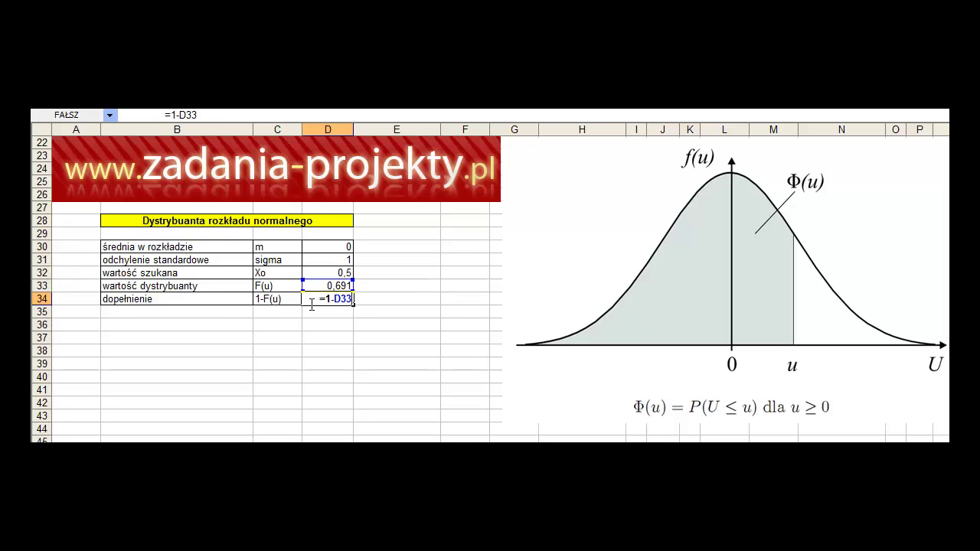
pyautogui.press('Escape')
pyautogui.click(335, 283)
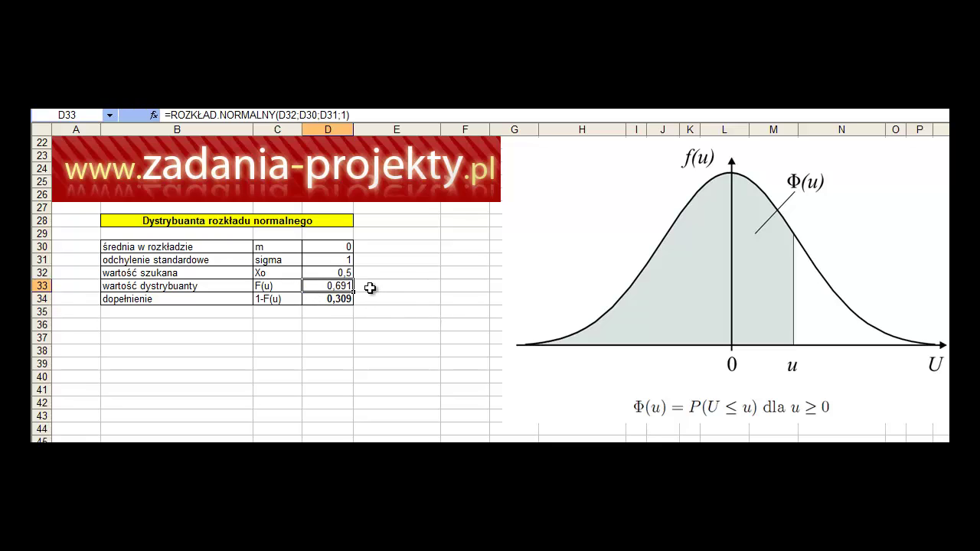
pyautogui.press('Up')
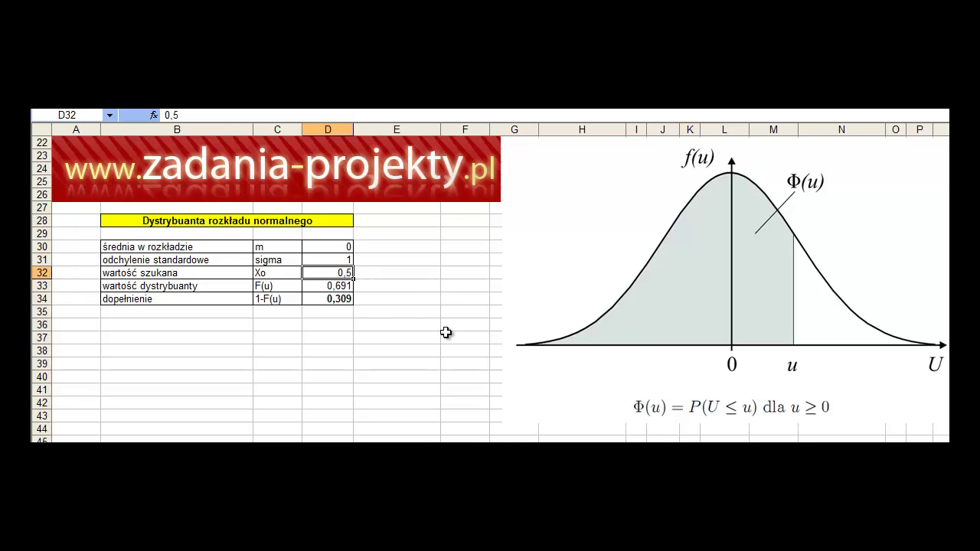
pyautogui.click(324, 248)
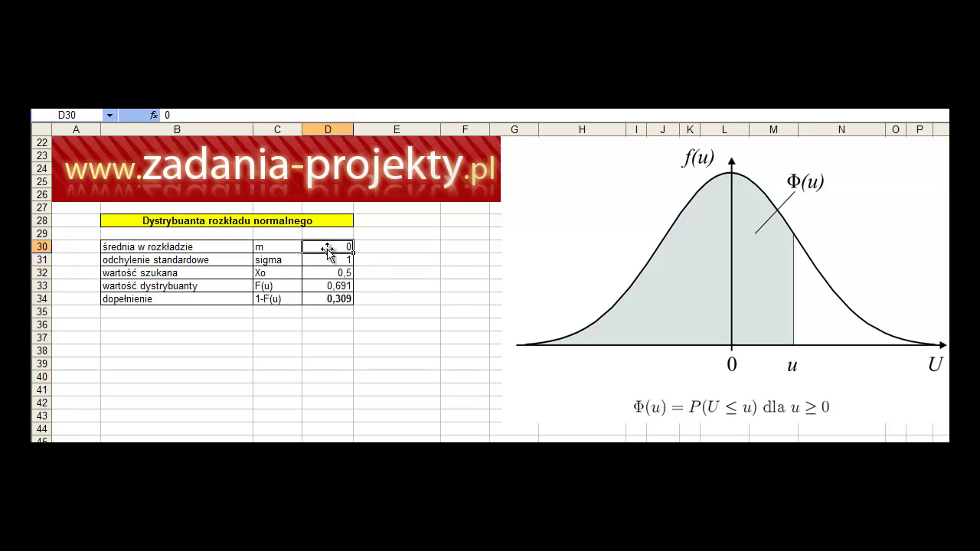
pyautogui.click(323, 261)
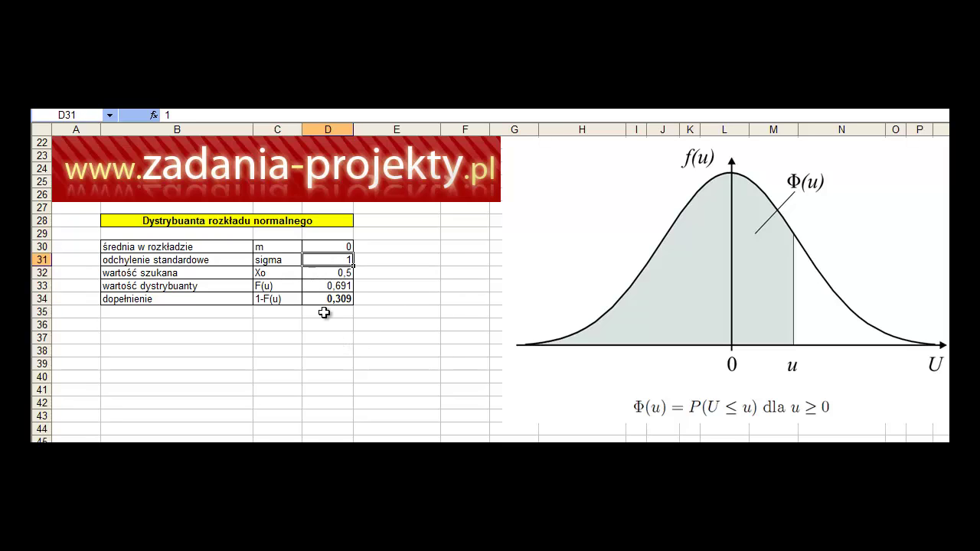
pyautogui.click(349, 284)
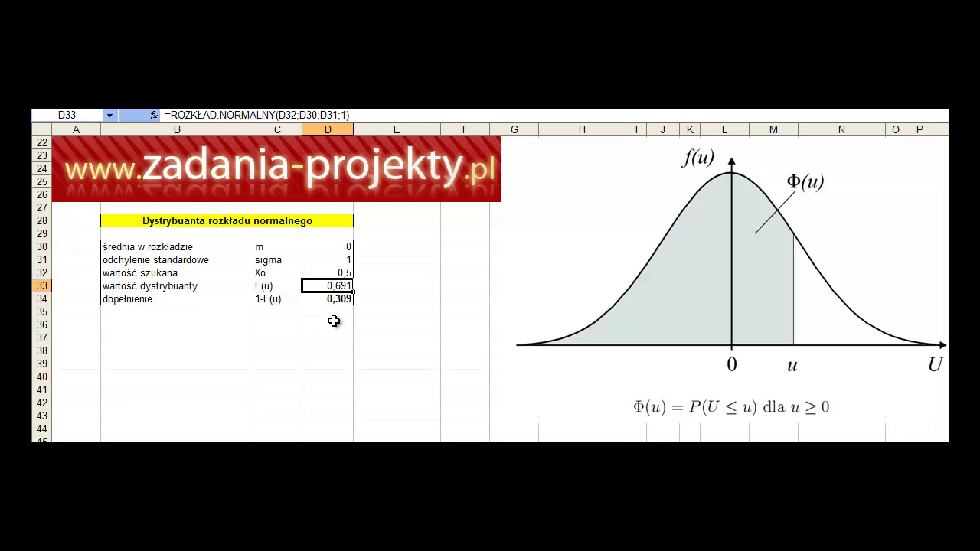
pyautogui.click(304, 298)
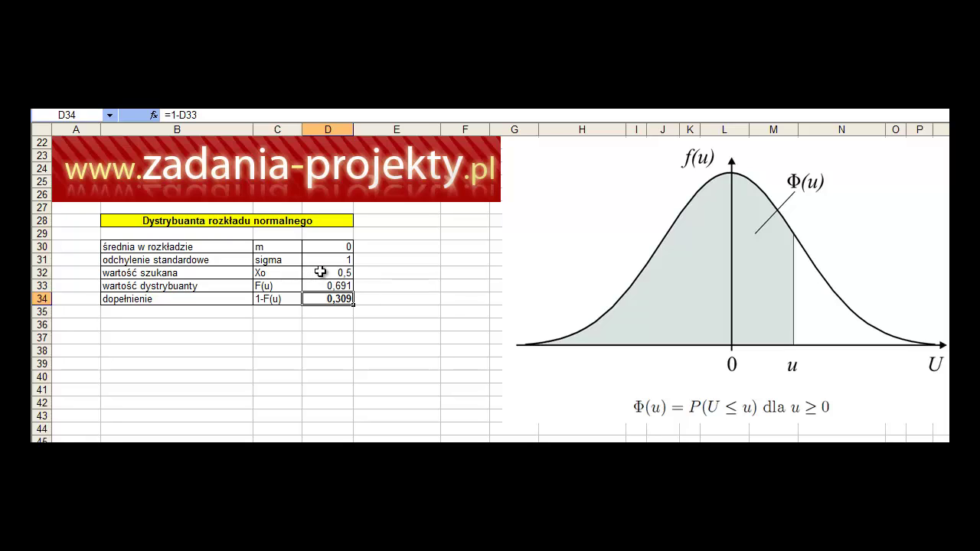
pyautogui.click(332, 242)
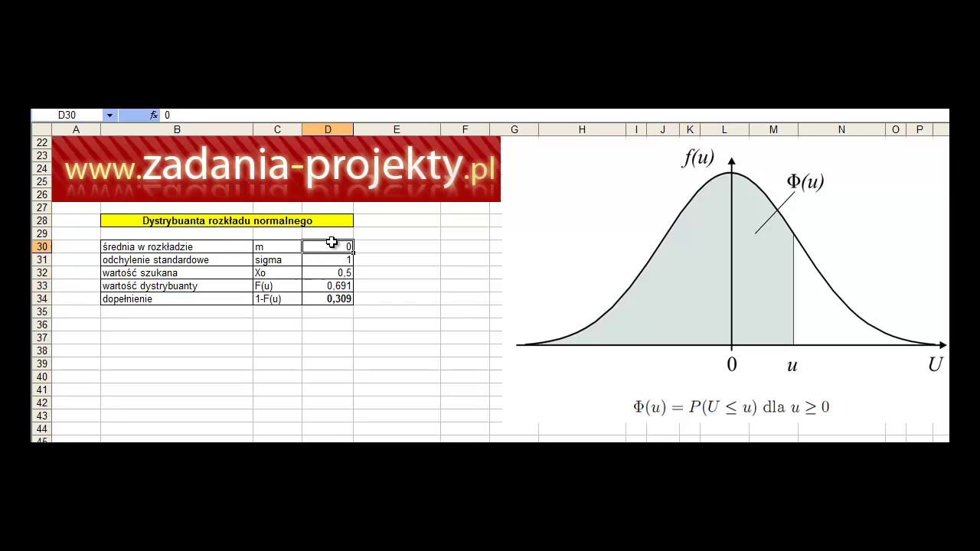
pyautogui.click(322, 260)
pyautogui.click(318, 275)
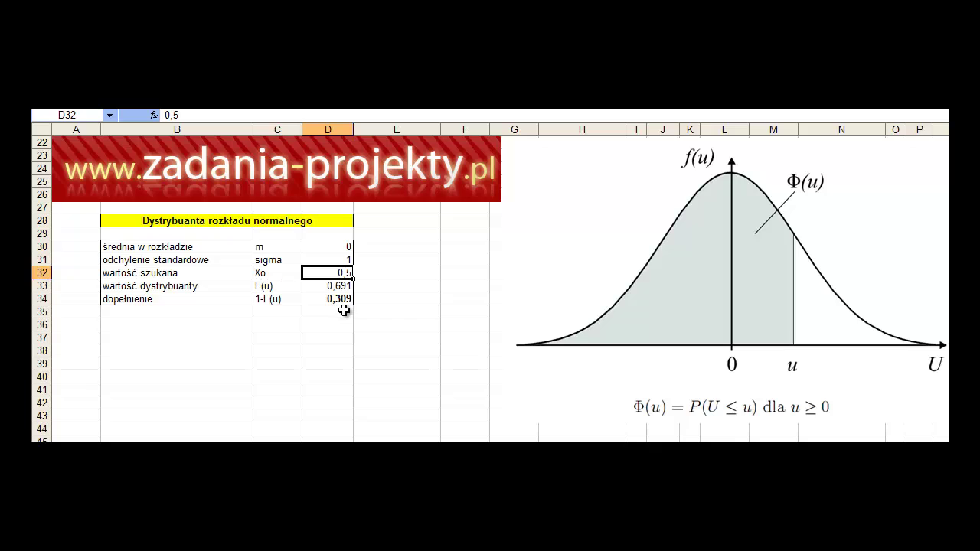
# Step: Replace D33's cell references with constants: =ROZKŁAD.NORMALNY(0,5;2;4;1), giving 0,354
pyautogui.click(339, 285)
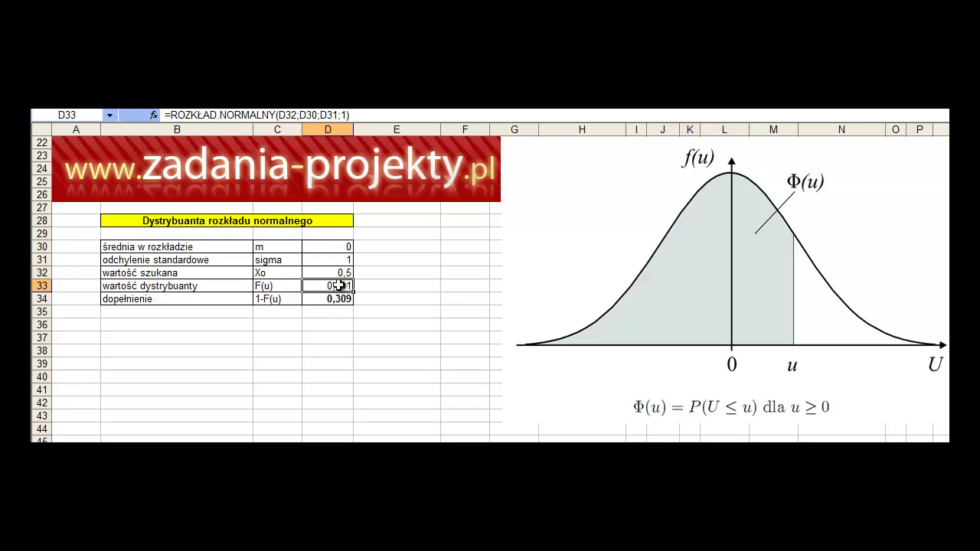
pyautogui.doubleClick(339, 286)
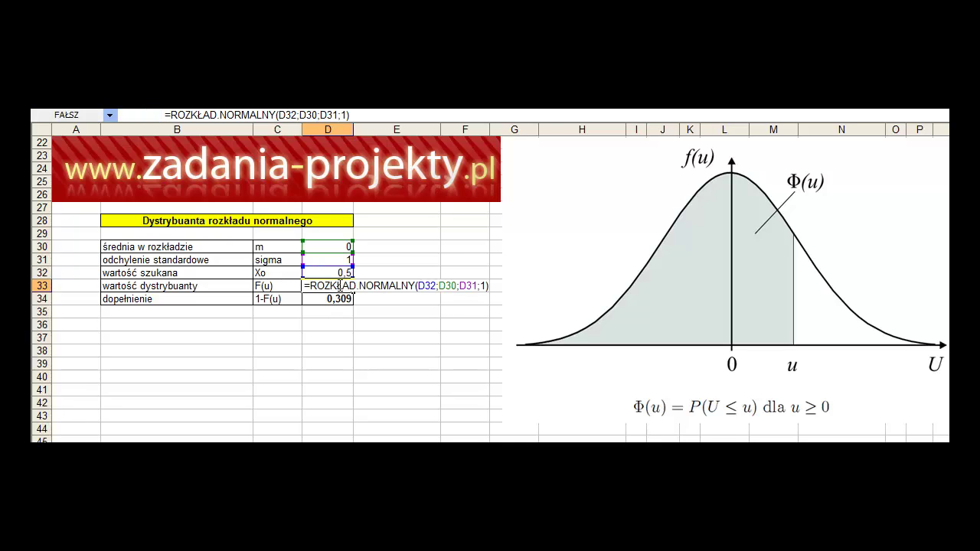
pyautogui.press('BackSpace')
pyautogui.press('BackSpace')
pyautogui.press('BackSpace')
pyautogui.press('BackSpace')
pyautogui.press('BackSpace')
pyautogui.press('BackSpace')
pyautogui.press('BackSpace')
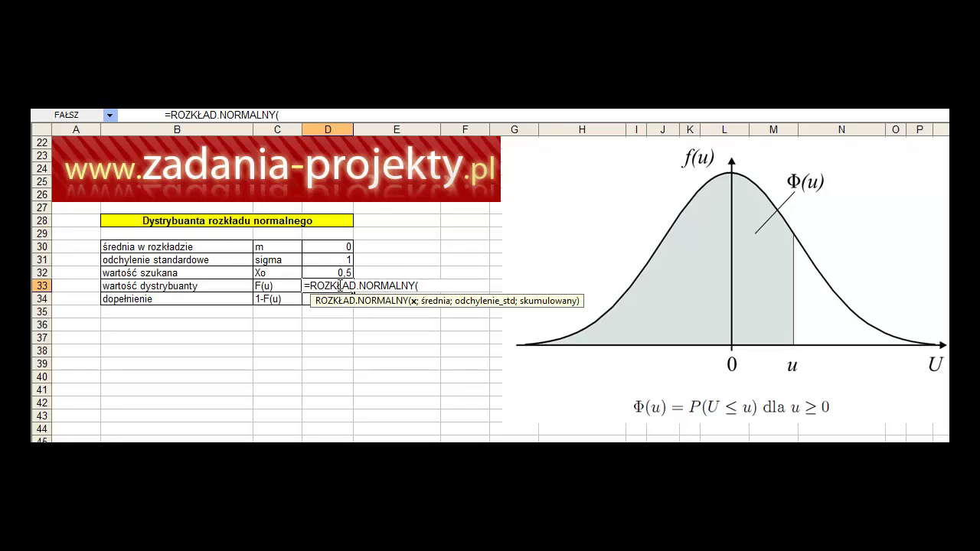
pyautogui.write('0')
pyautogui.write(',5')
pyautogui.write(';')
pyautogui.write('2;')
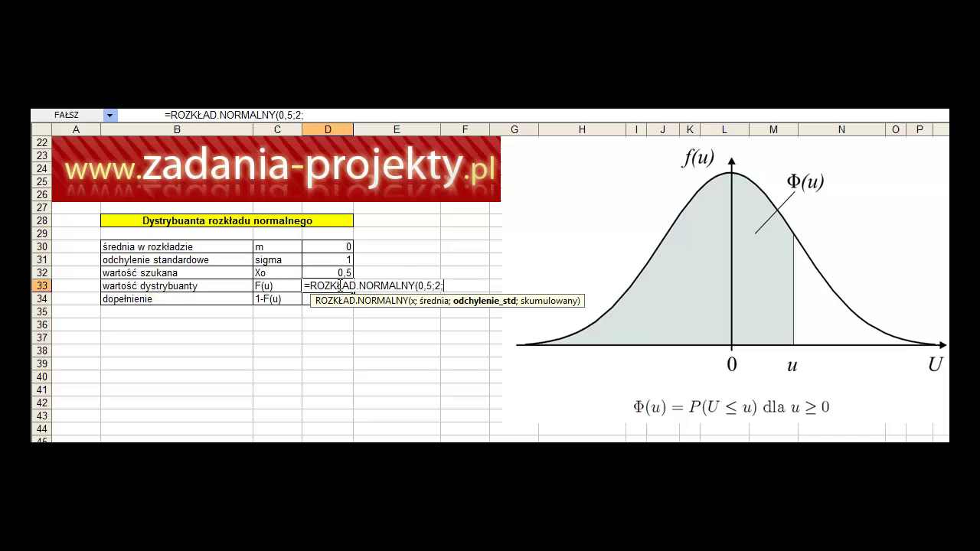
pyautogui.write('4')
pyautogui.write(';1')
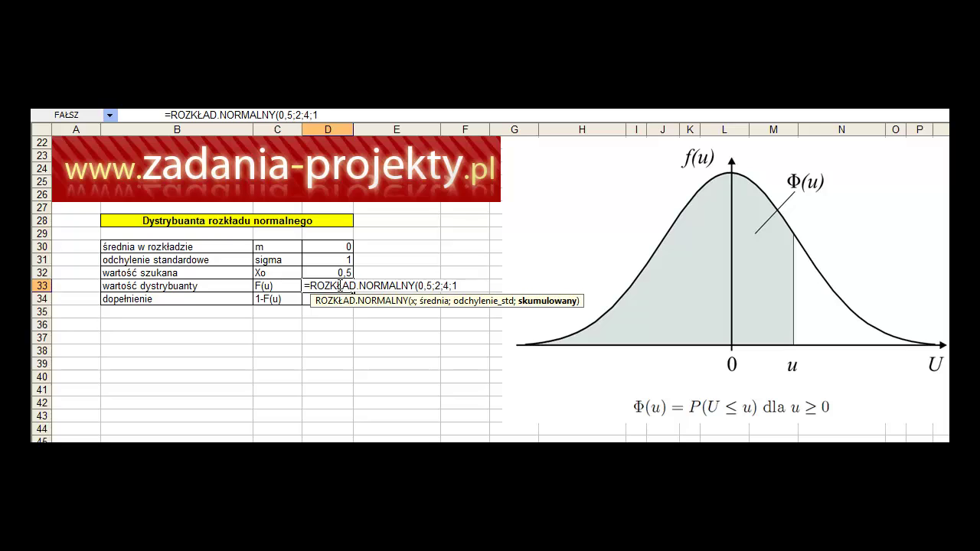
pyautogui.write(')')
pyautogui.press('Return')
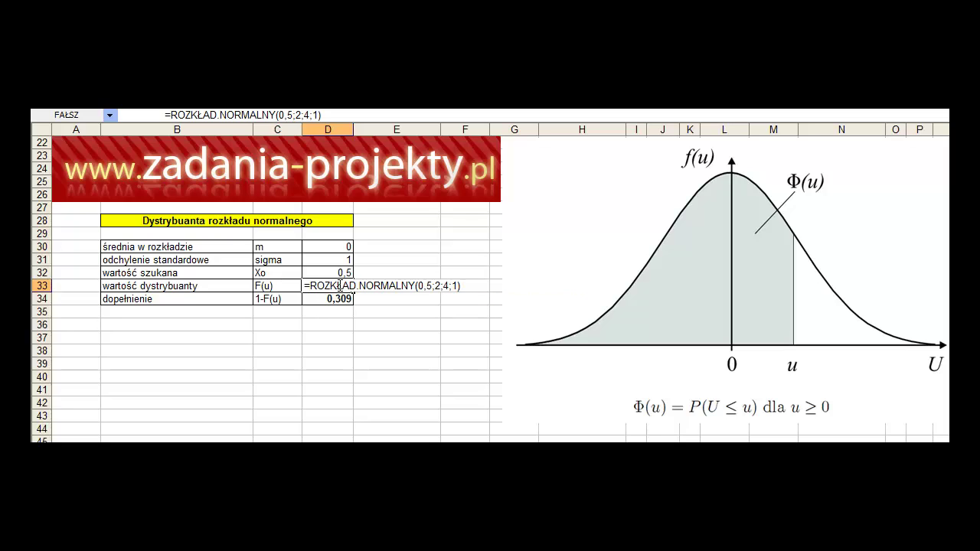
pyautogui.press('Return')
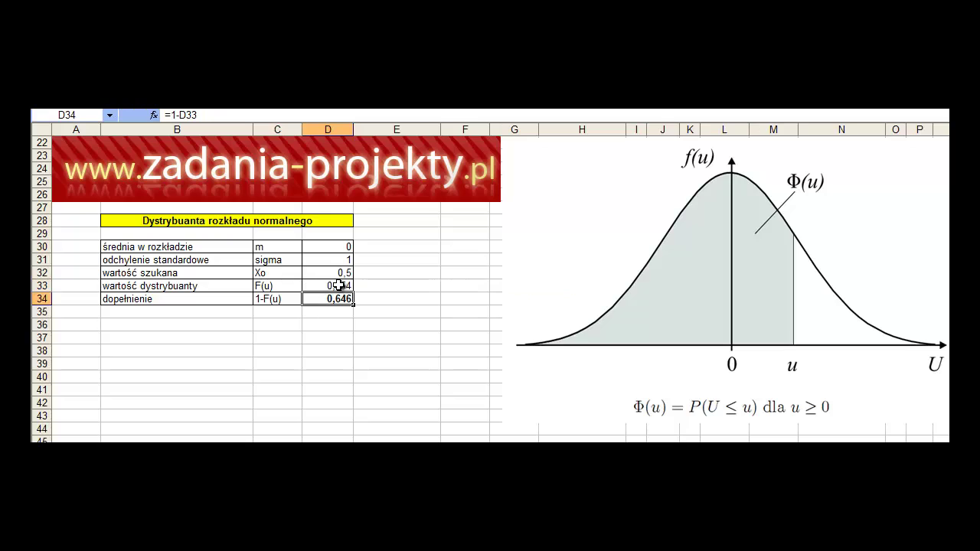
pyautogui.click(344, 284)
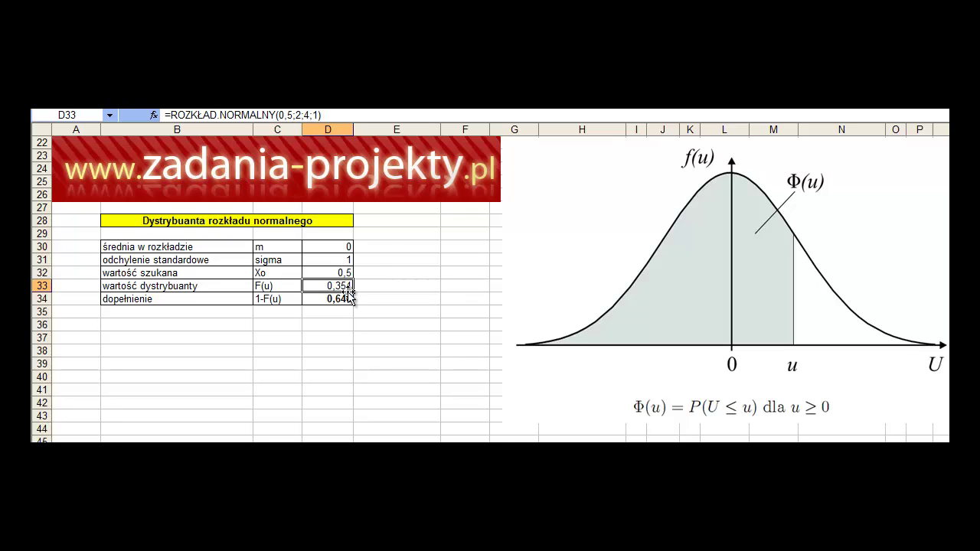
pyautogui.doubleClick(341, 285)
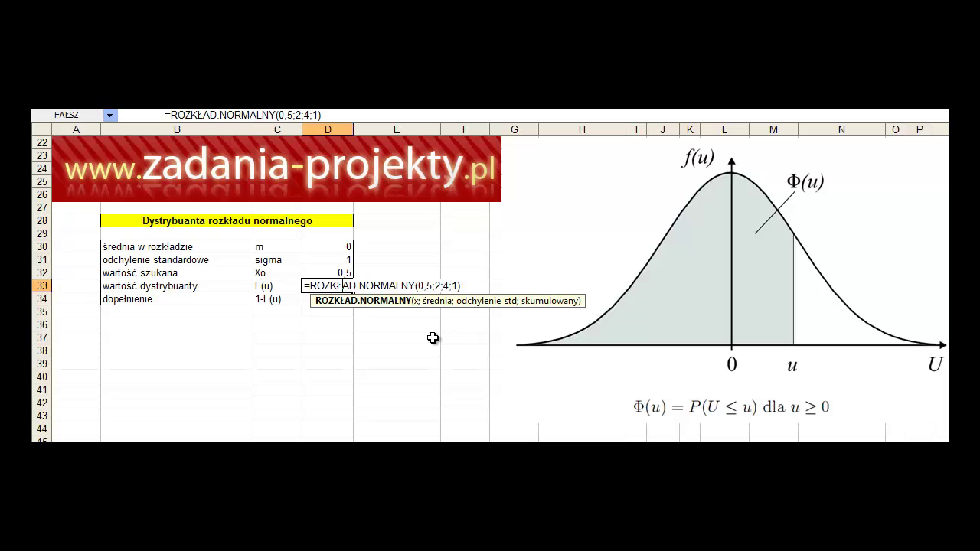
pyautogui.moveTo(420, 287); pyautogui.dragTo(437, 285)
pyautogui.doubleClick(435, 286)
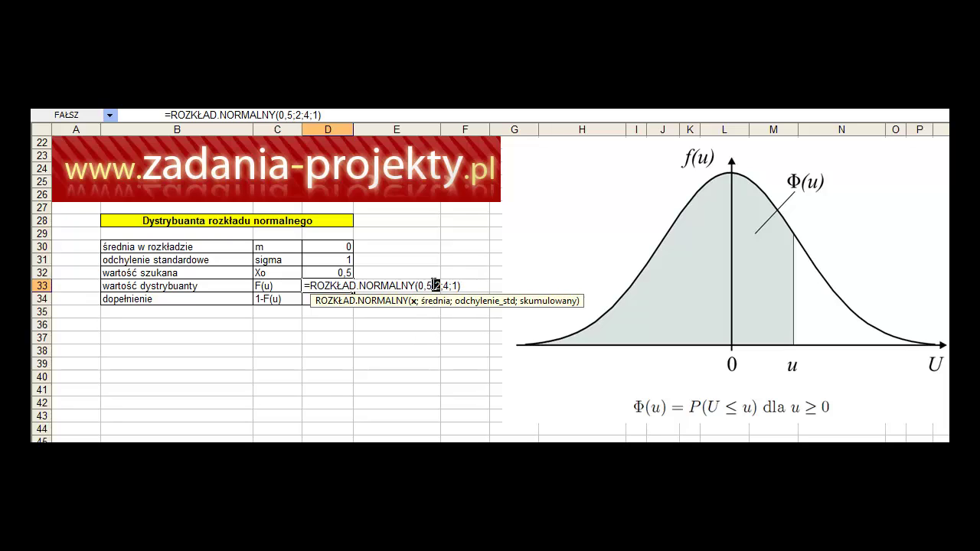
pyautogui.doubleClick(445, 286)
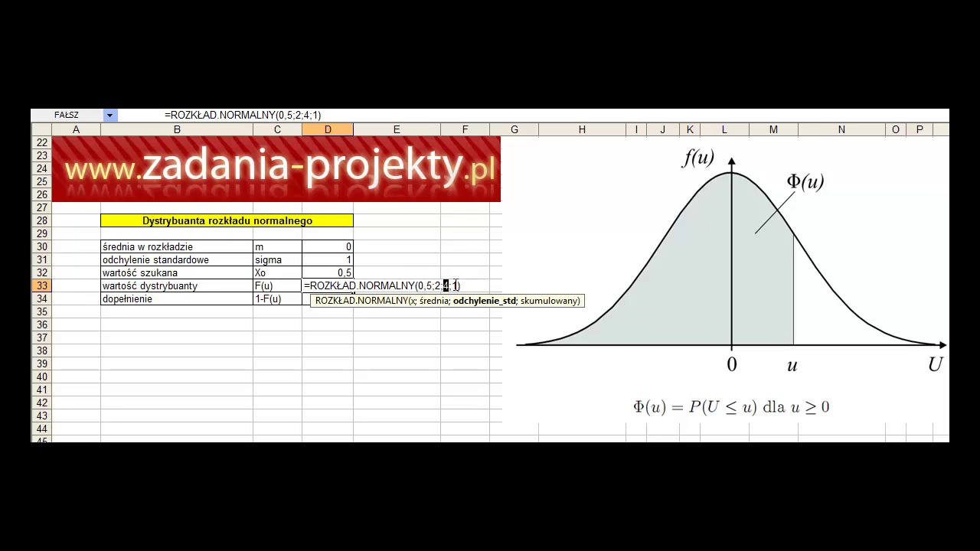
pyautogui.press('Escape')
# Step: Enter the label P(X<0,5) in E33 beside the F(u) result
pyautogui.click(397, 276)
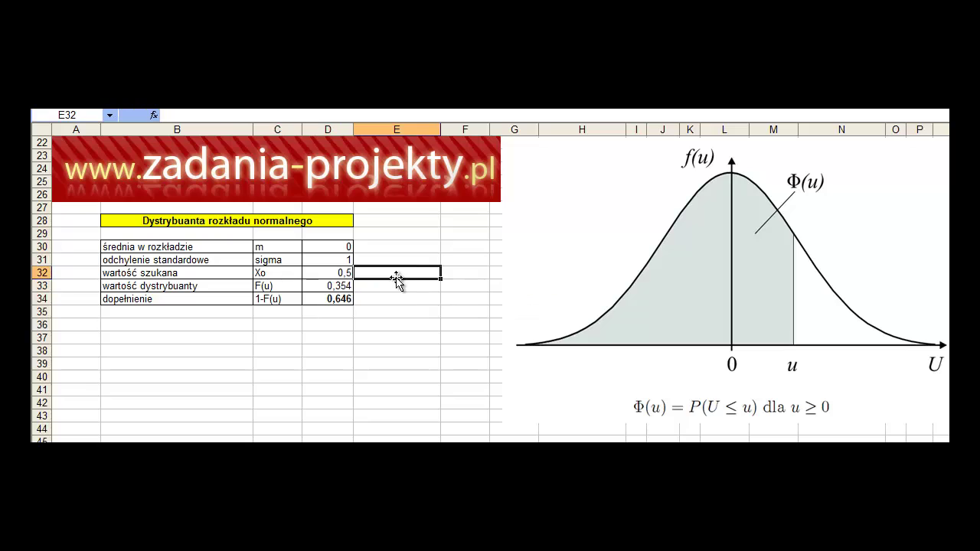
pyautogui.click(387, 285)
pyautogui.write('P(')
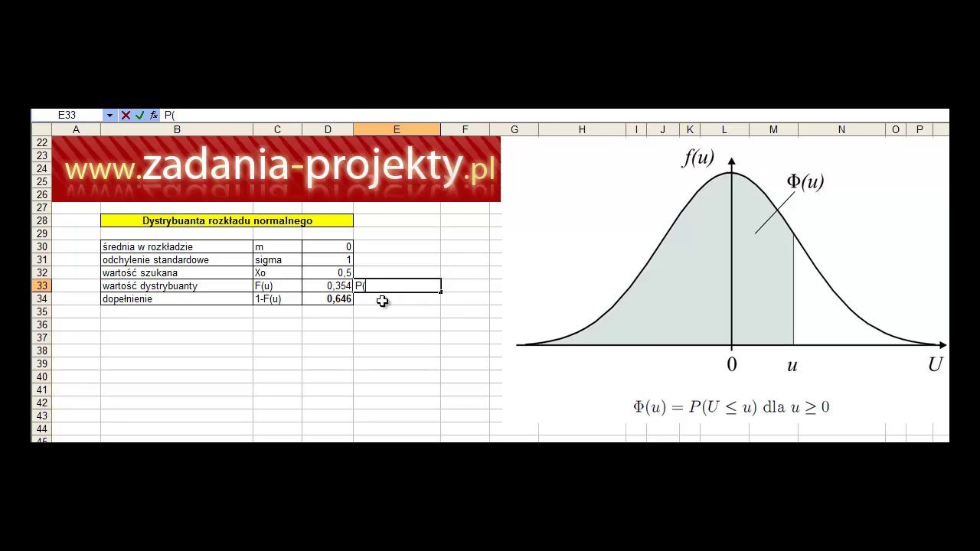
pyautogui.write('X<0,5')
pyautogui.write(')')
pyautogui.press('Return')
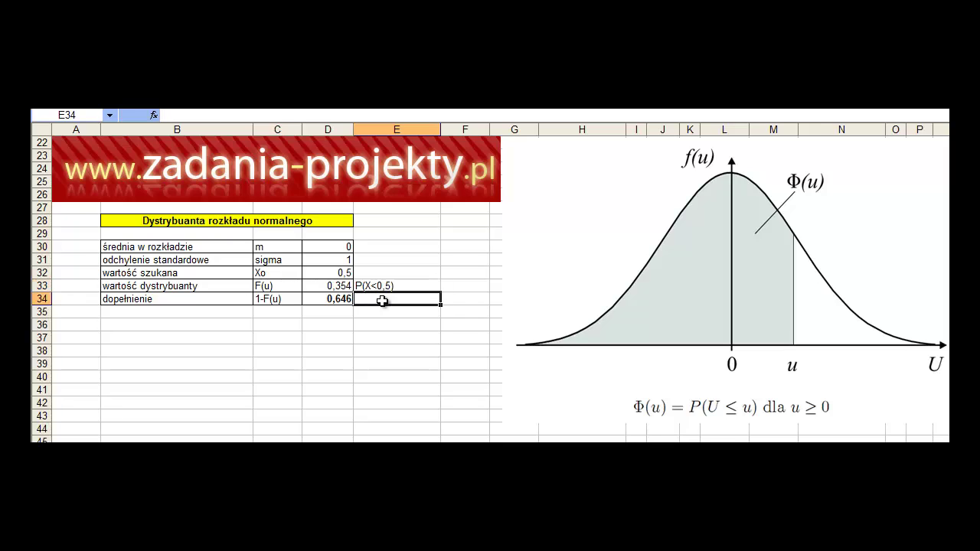
# Step: Review the D33 formula unchanged, then move to the complement formula in D34
pyautogui.press('Up')
pyautogui.press('Left')
pyautogui.press('F2')
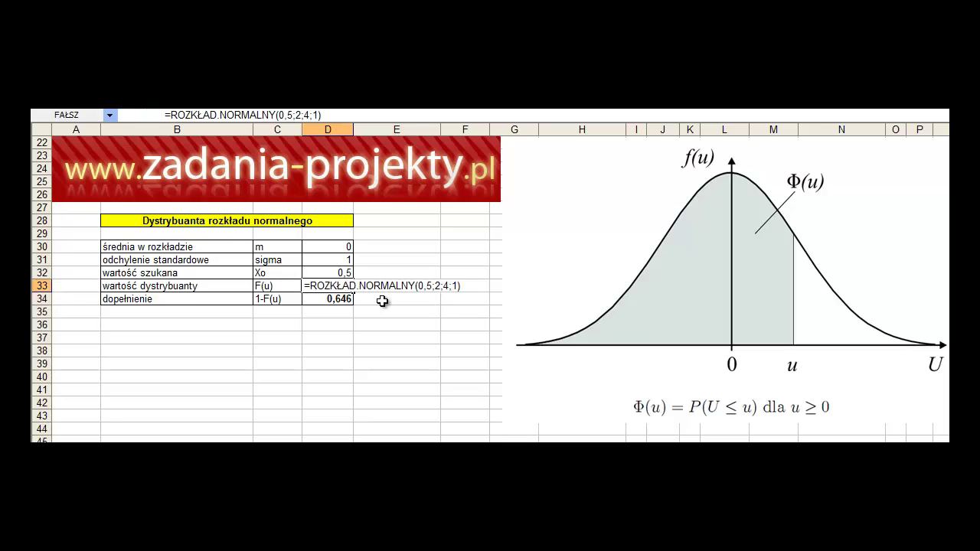
pyautogui.press('Escape')
pyautogui.press('Right')
pyautogui.press('Left')
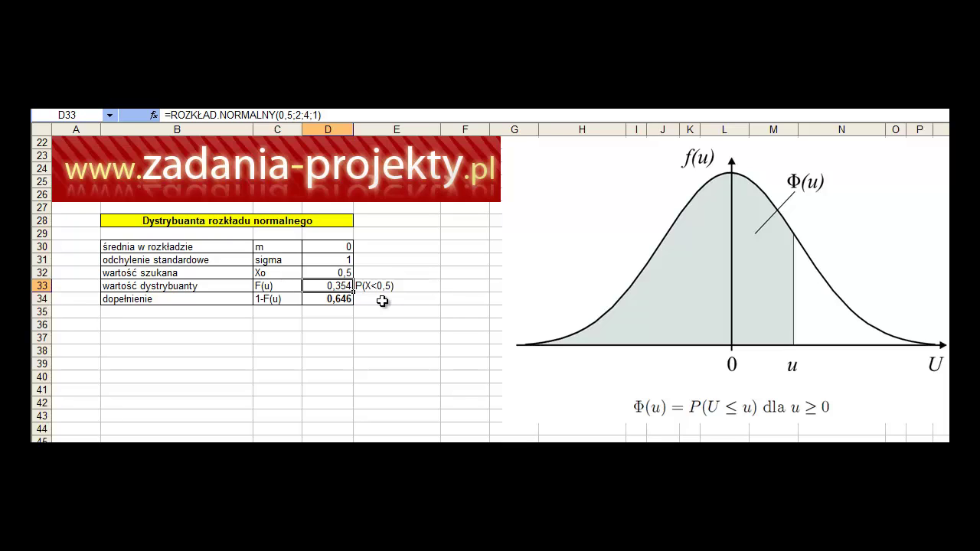
pyautogui.press('Down')
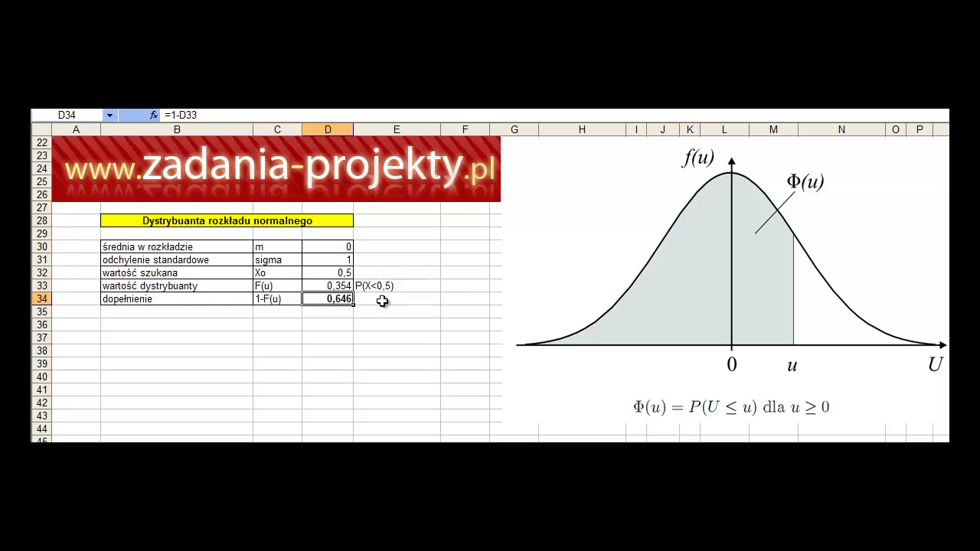
# Step: Enter the label P(X>=0,5) in E34 beside the complement
pyautogui.click(382, 301)
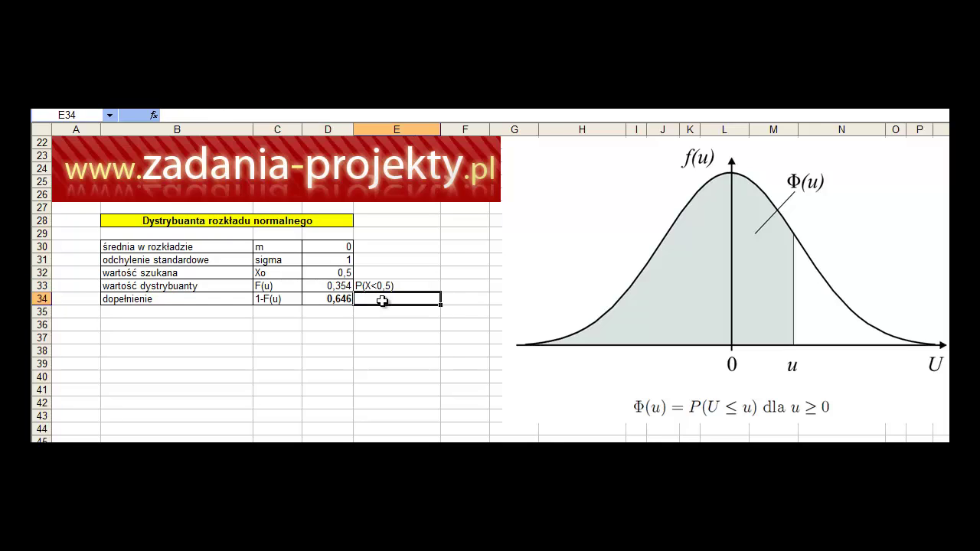
pyautogui.write('P(X>')
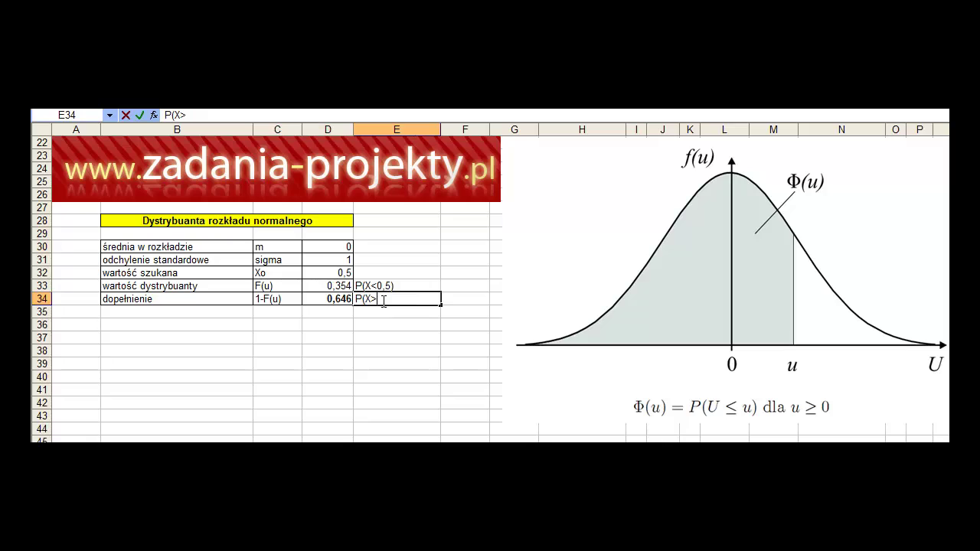
pyautogui.write('=0,5)')
pyautogui.press('Return')
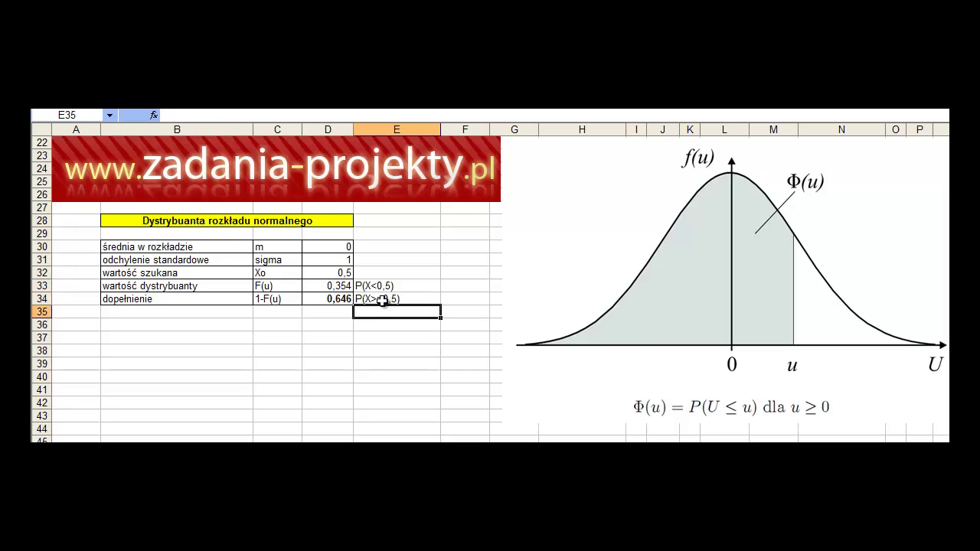
# Step: Review the complement in D34 and the F(u) formula in D33 without changes
pyautogui.press('Up')
pyautogui.press('Left')
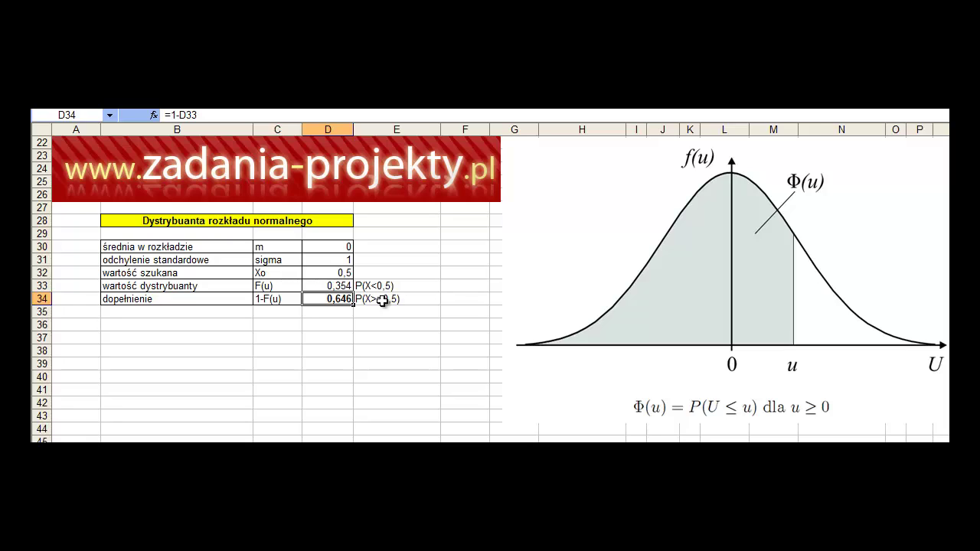
pyautogui.press('Up')
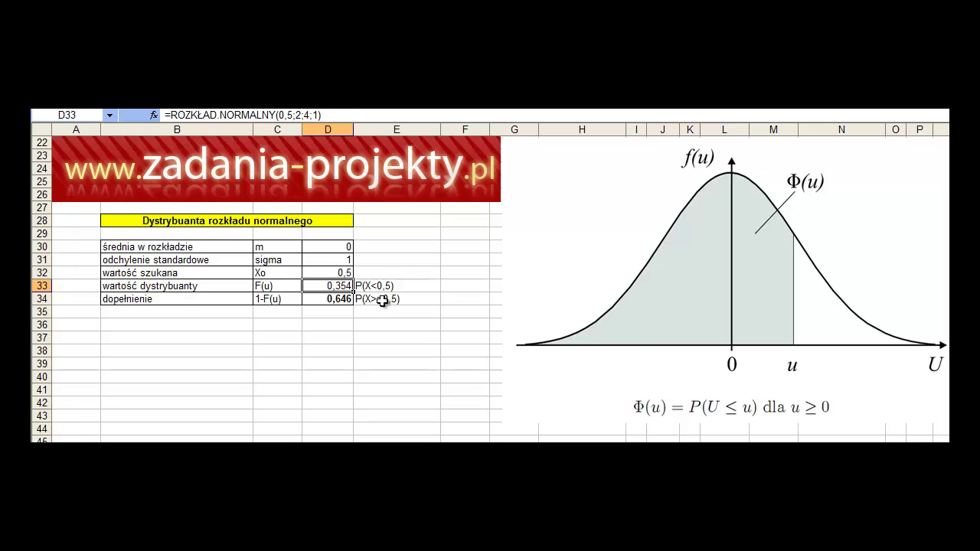
pyautogui.press('F2')
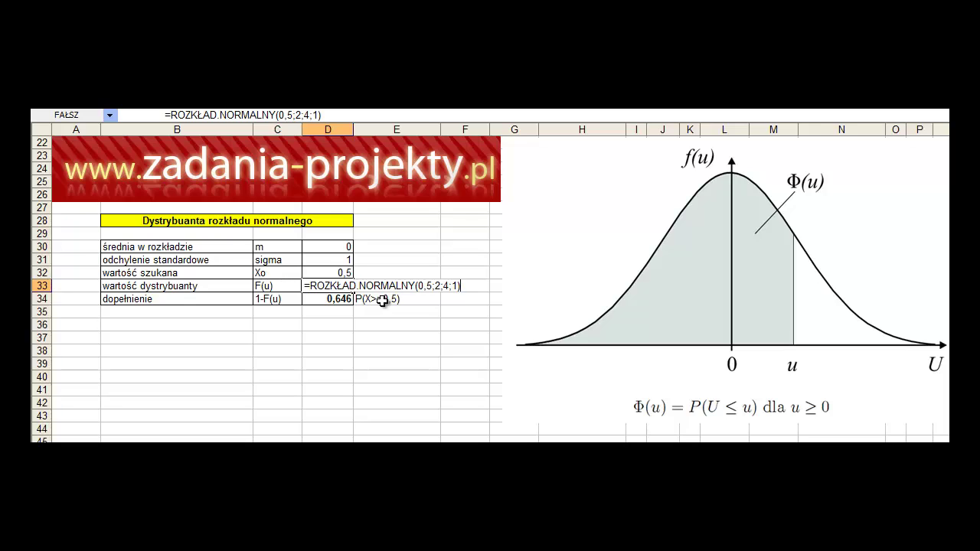
pyautogui.hotkey('ctrl', 'Return')
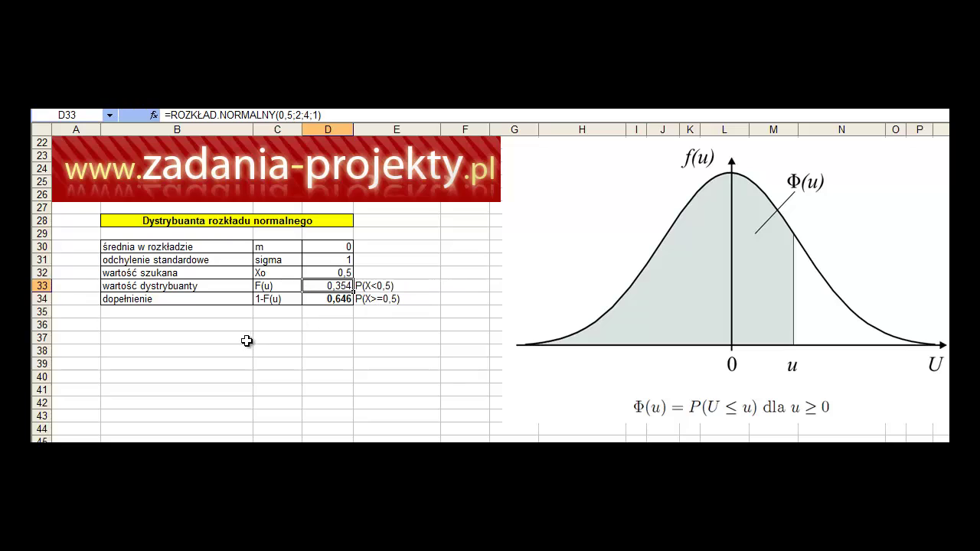
# Step: Enter the contact e-mail address in B37 and make it bold
pyautogui.click(247, 339)
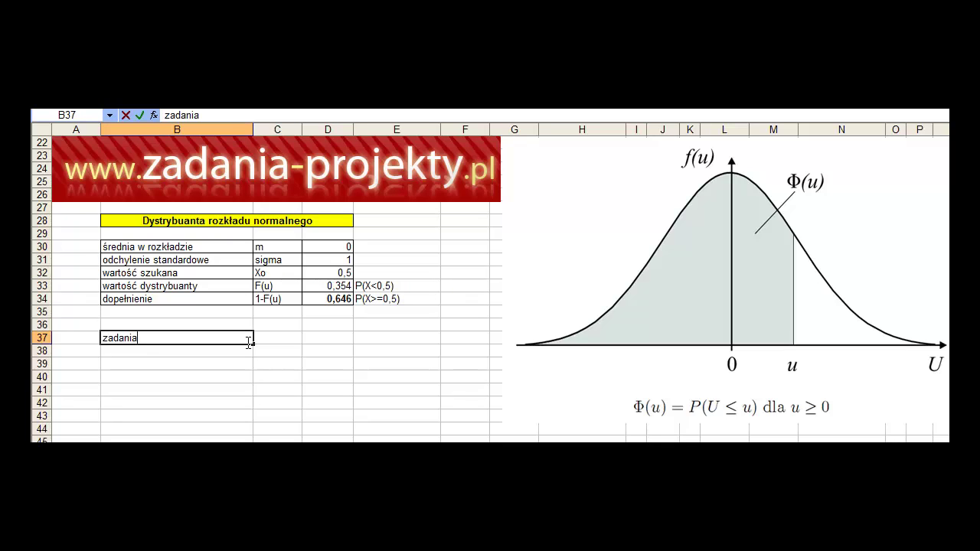
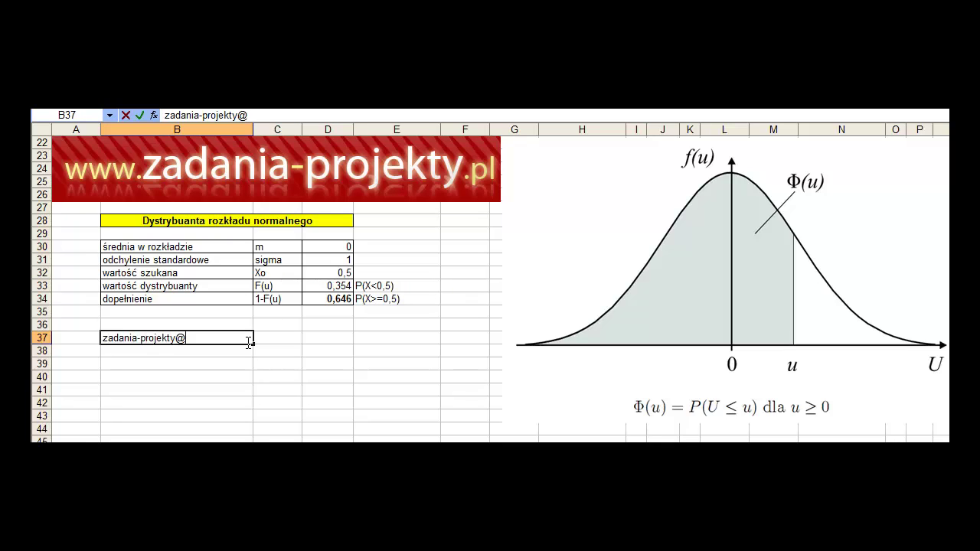
pyautogui.press('Return')
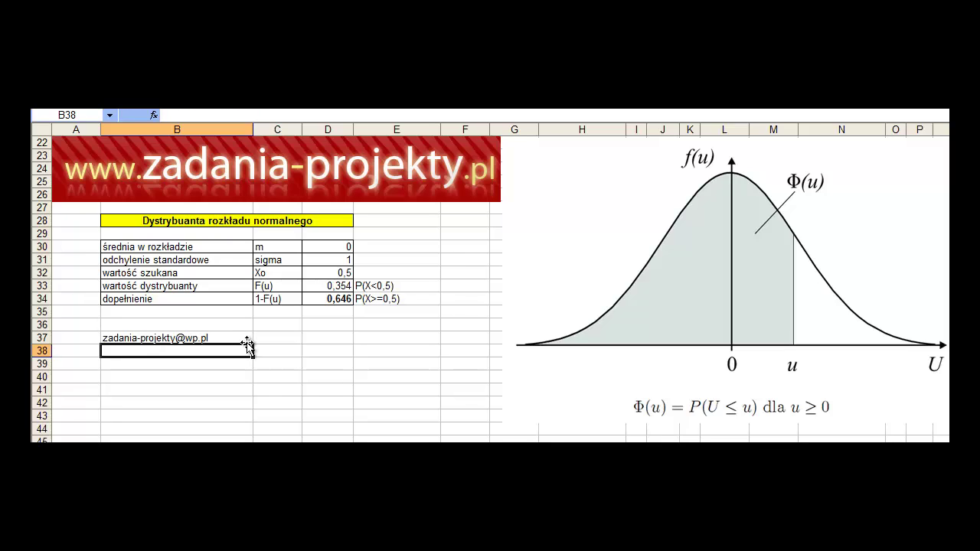
pyautogui.click(247, 339)
pyautogui.hotkey('ctrl', 'b')
pyautogui.press('Return')
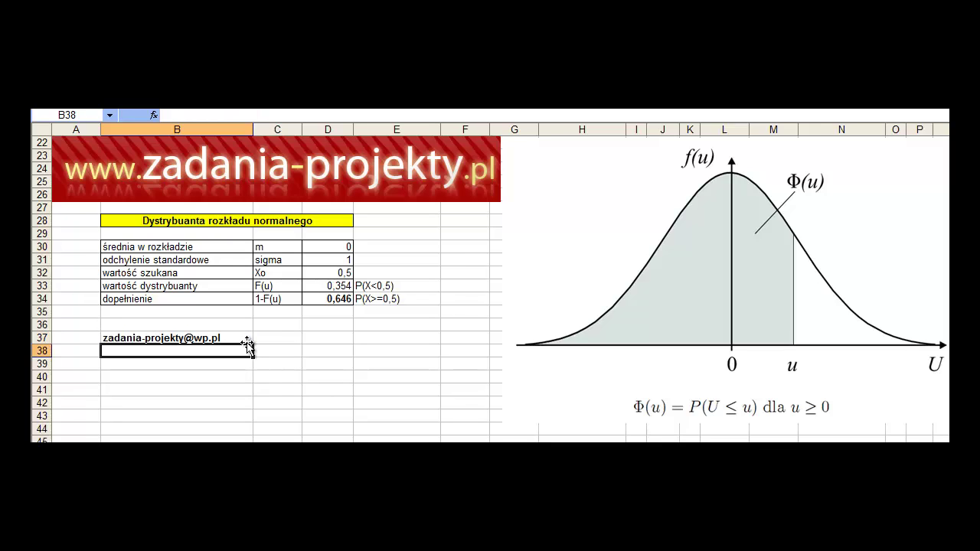